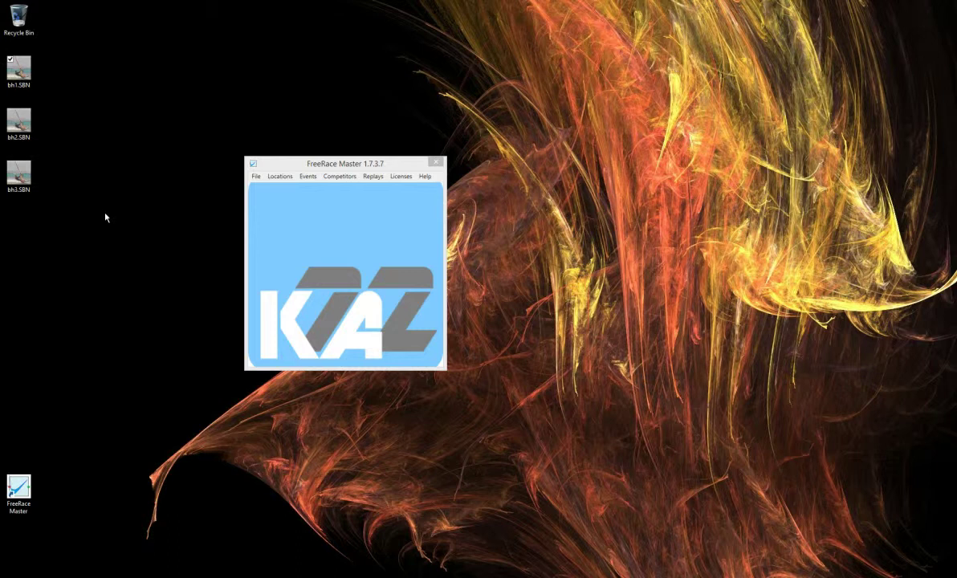
- Start a new location from Locations > Add New and name it Burrum
left_click(279, 176)
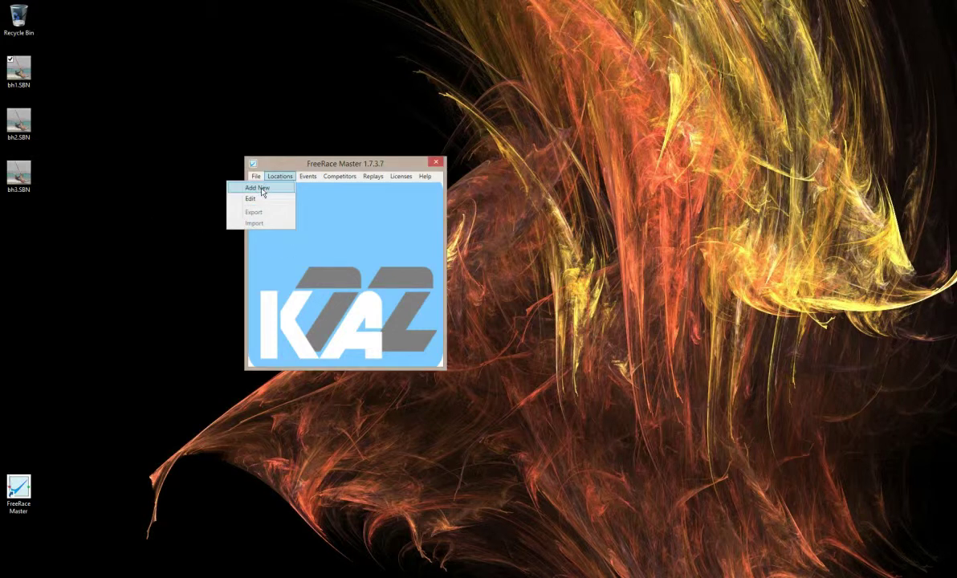
left_click(258, 187)
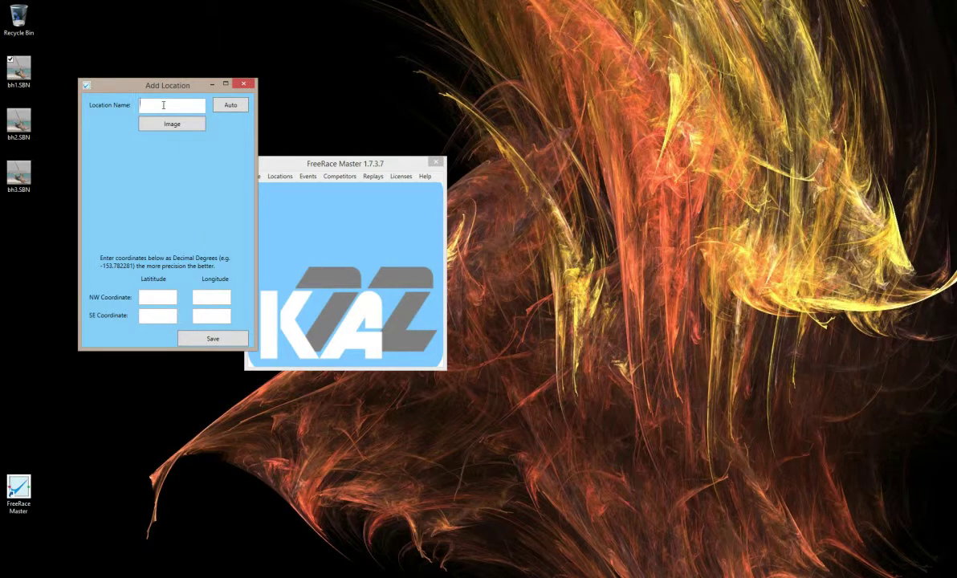
type("Burrum")
- Auto-fill Burrum's satellite map and NW/SE coordinates from the Desktop file bh3.SBN
left_click(231, 106)
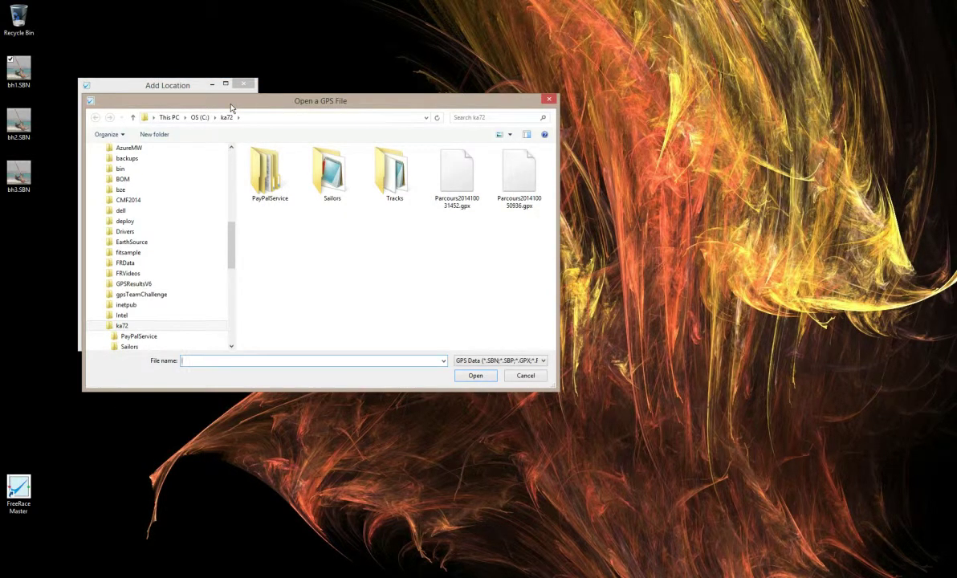
scroll(231, 207, "up", 4)
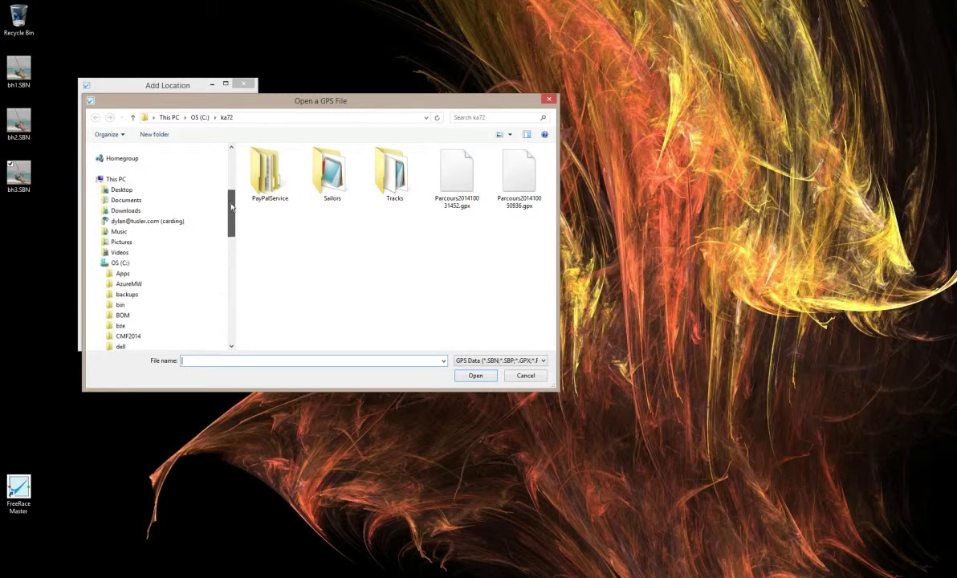
scroll(231, 207, "up", 2)
left_click(122, 164)
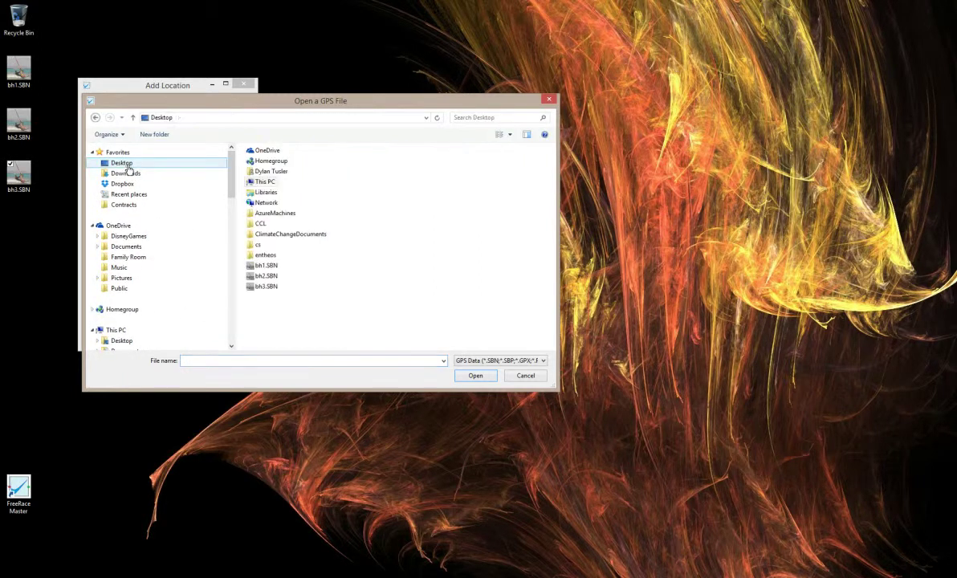
left_click(264, 287)
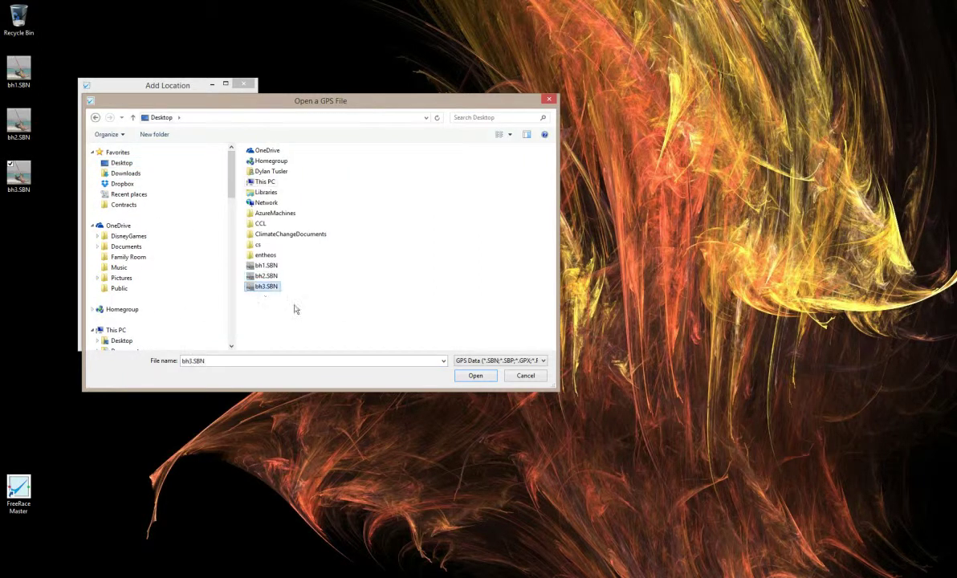
left_click(475, 375)
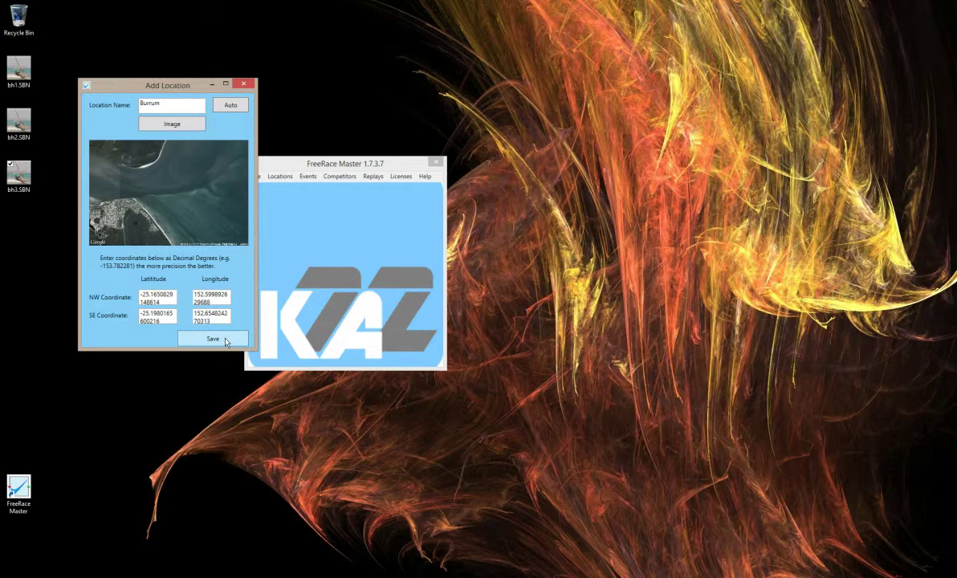
- Save the Burrum location and start a new event over its satellite map
left_click(227, 340)
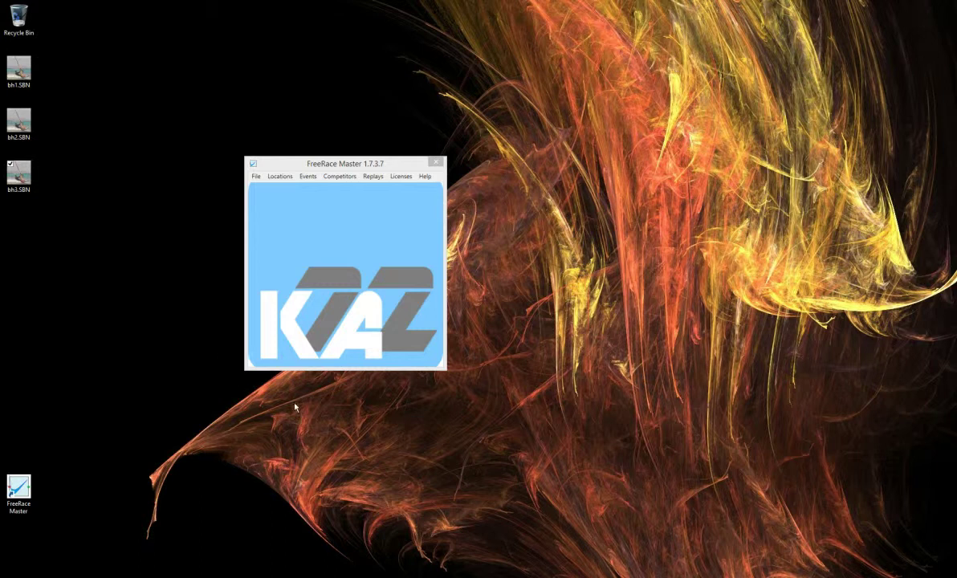
left_click(308, 177)
left_click(281, 176)
left_click(312, 178)
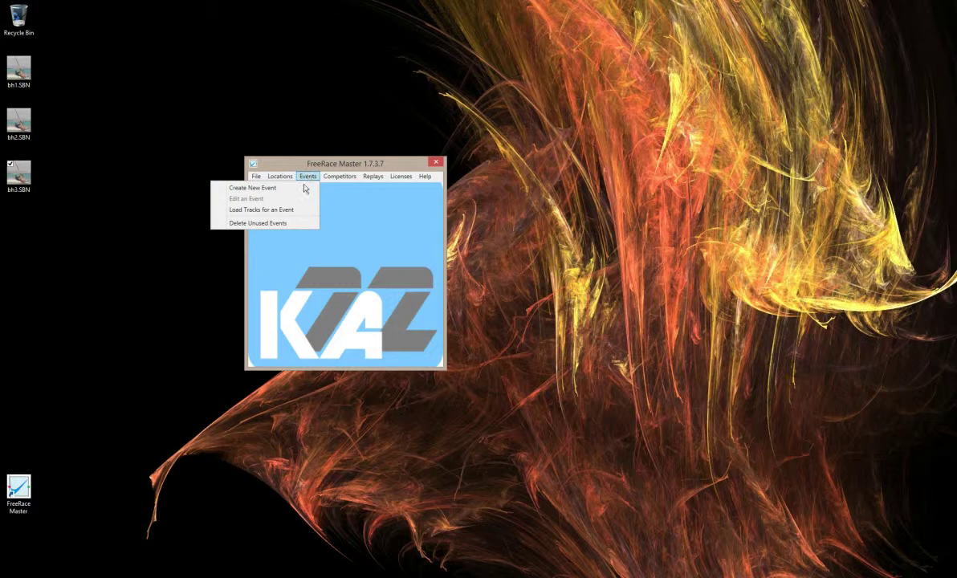
left_click(261, 191)
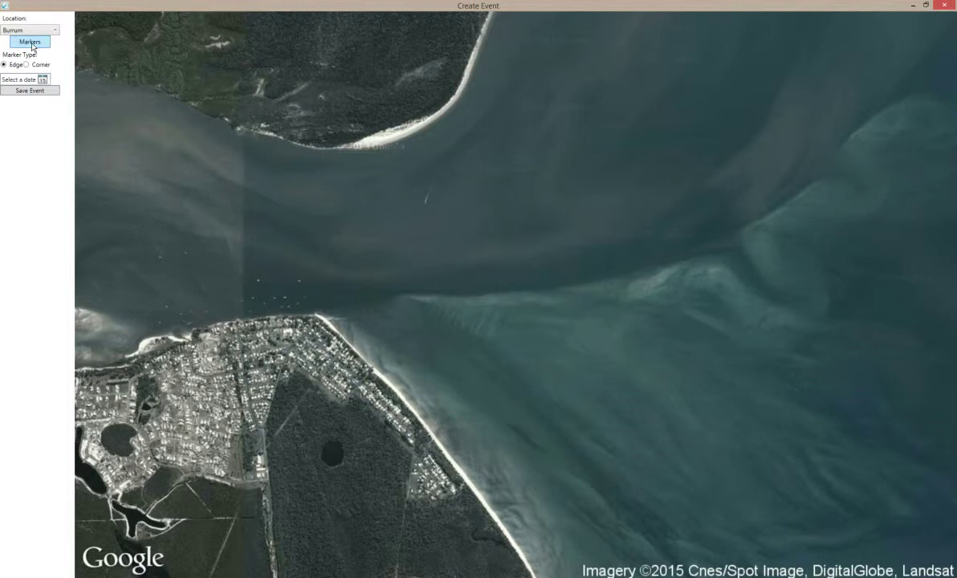
- Set markers A and B to Automatic over the Whole Overlay, giving 33.76 km² with 5.81 km sides
left_click(31, 43)
left_click(257, 161)
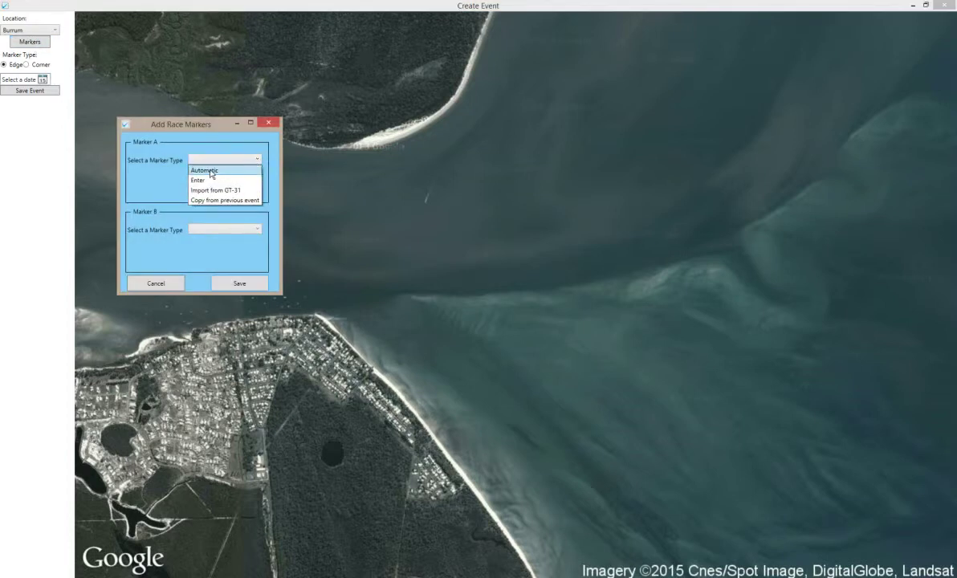
left_click(207, 171)
left_click(251, 180)
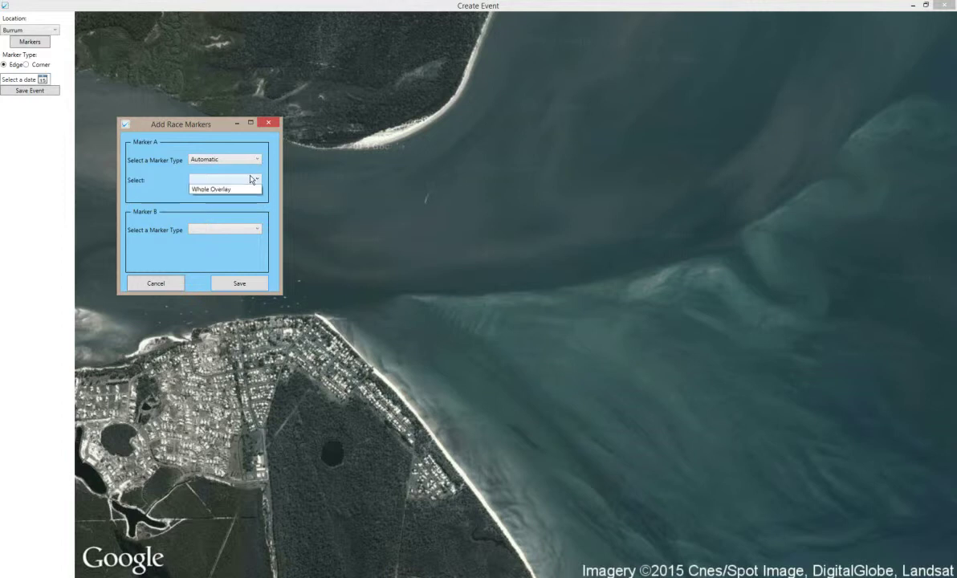
left_click(217, 191)
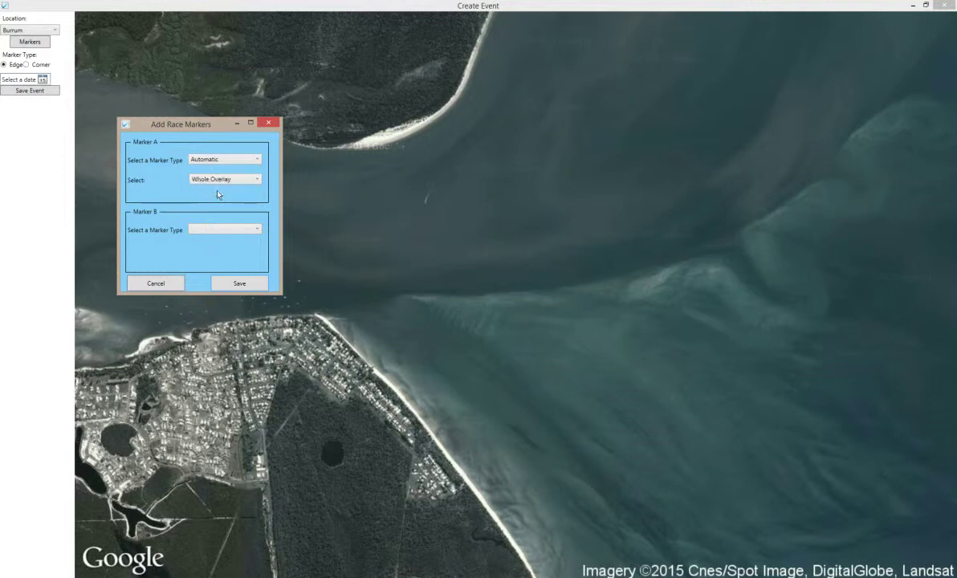
left_click(258, 228)
left_click(219, 235)
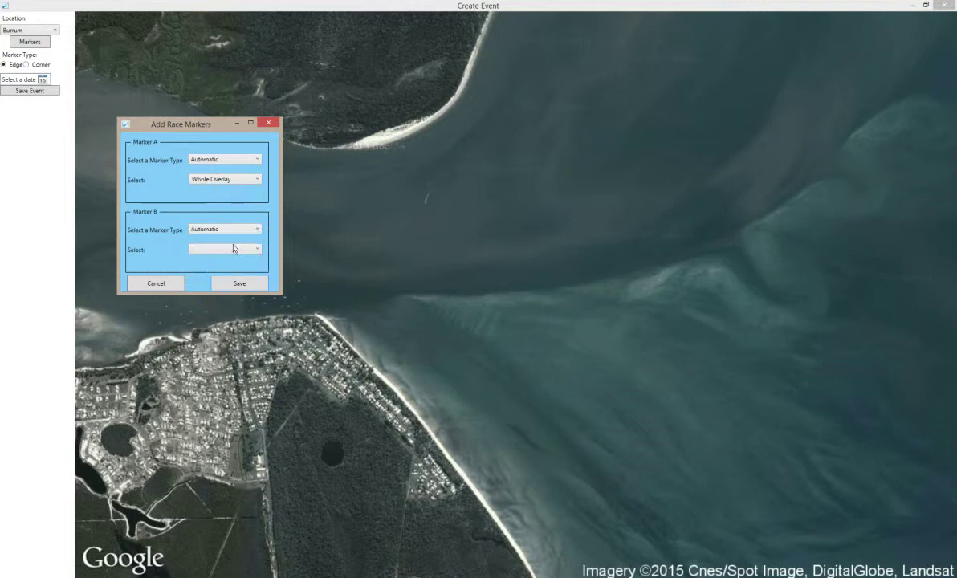
left_click(223, 248)
left_click(213, 261)
left_click(239, 283)
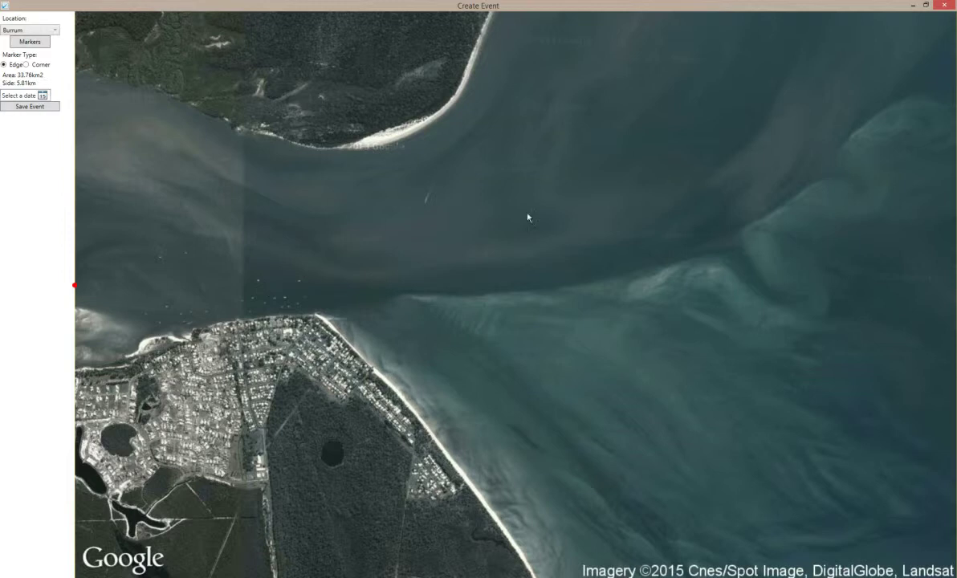
- Set the event date to 20 March 2015 and save the Burrum event
left_click(43, 96)
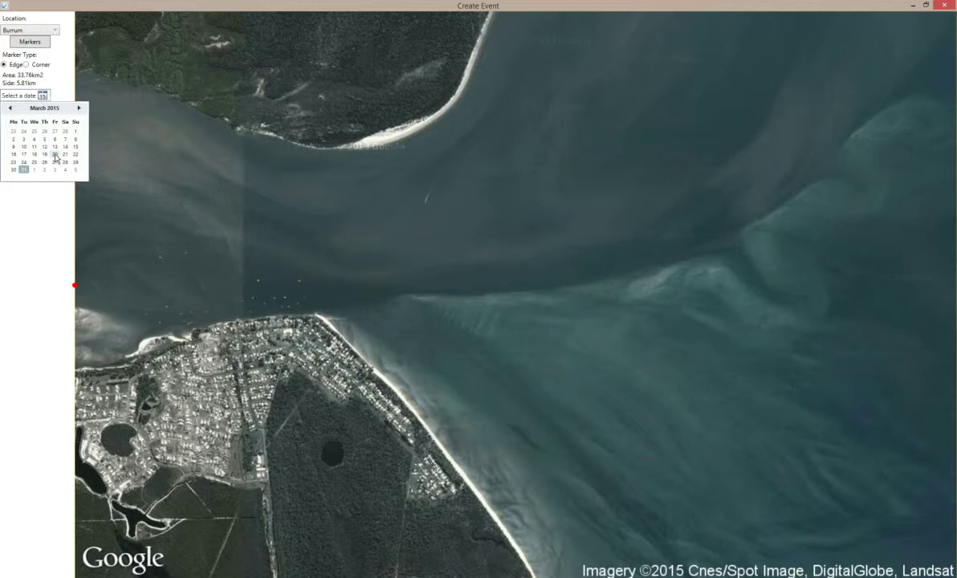
left_click(55, 155)
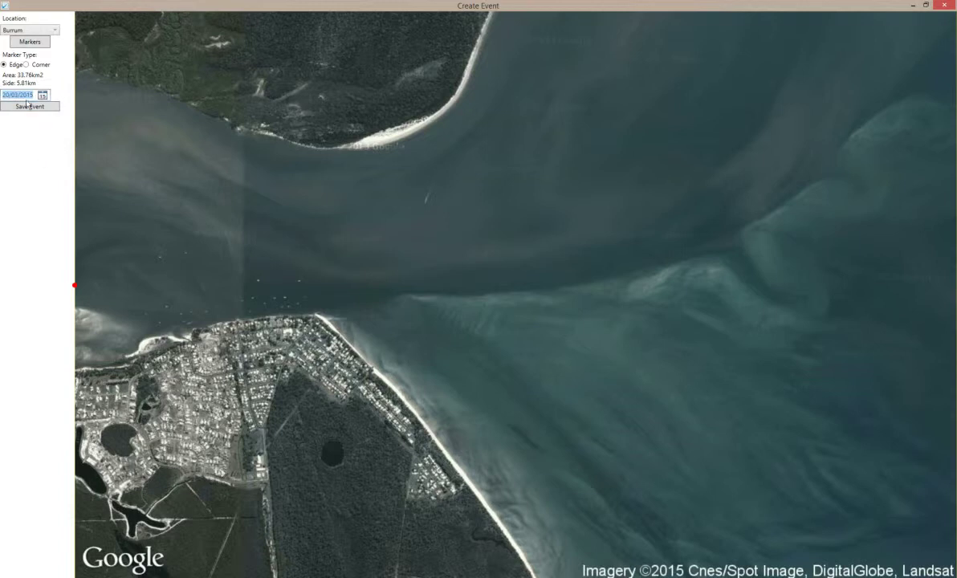
left_click(28, 107)
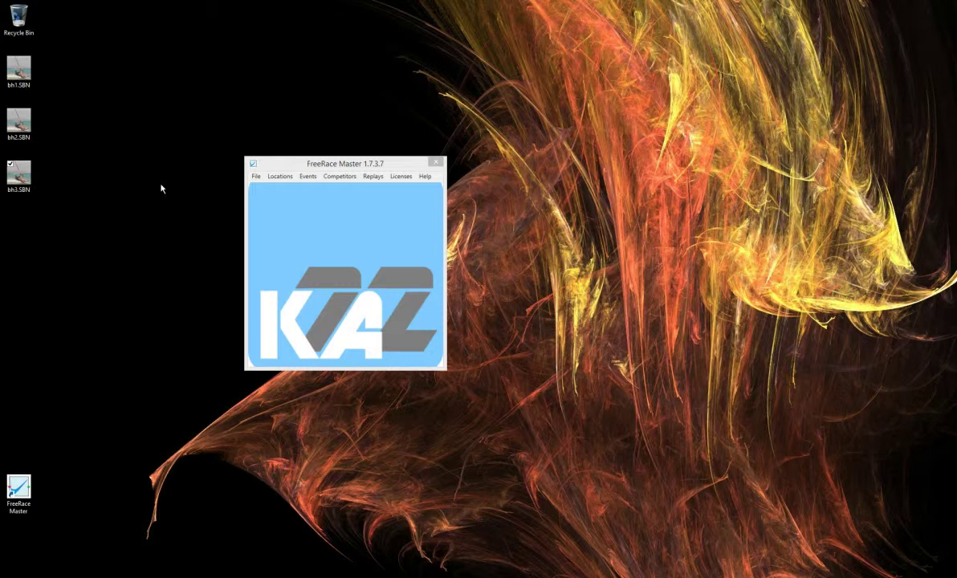
- Open Load Tracks for an Event and select the Burrum 20/03/2015 event
left_click(309, 178)
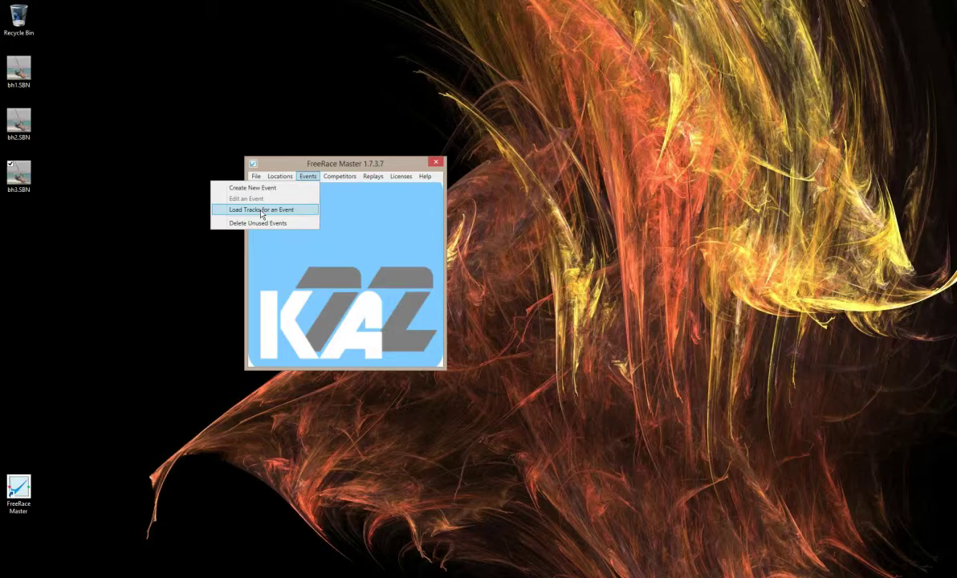
left_click(261, 209)
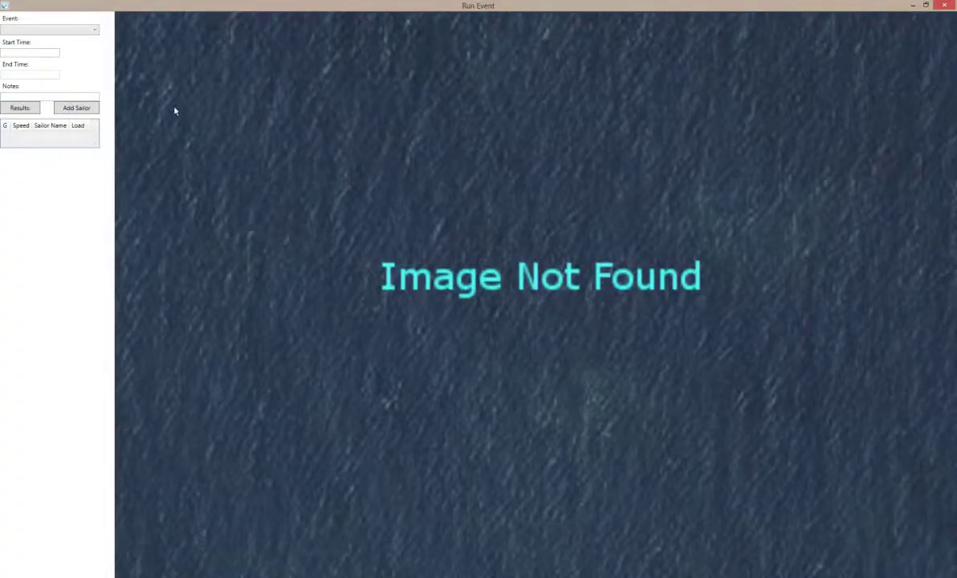
left_click(93, 31)
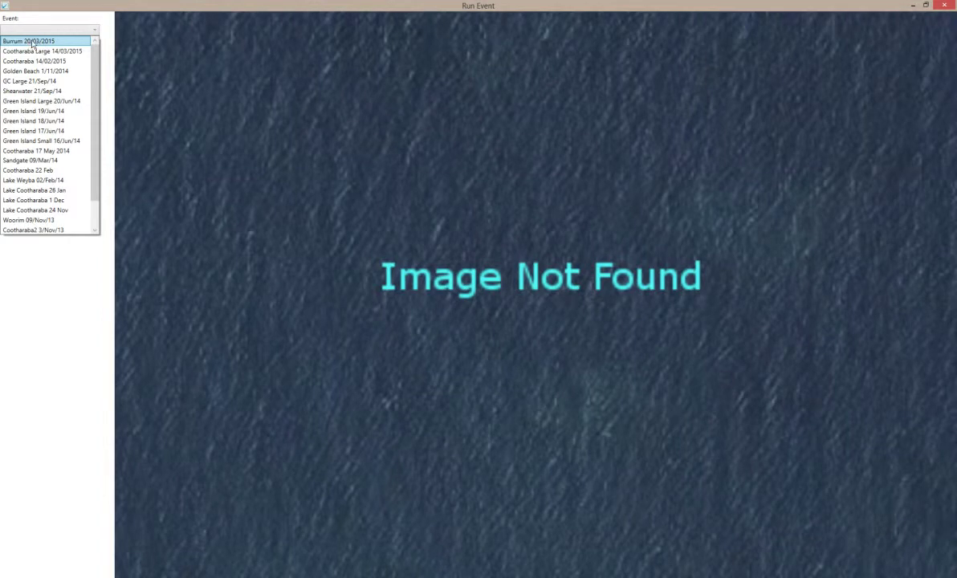
left_click(32, 44)
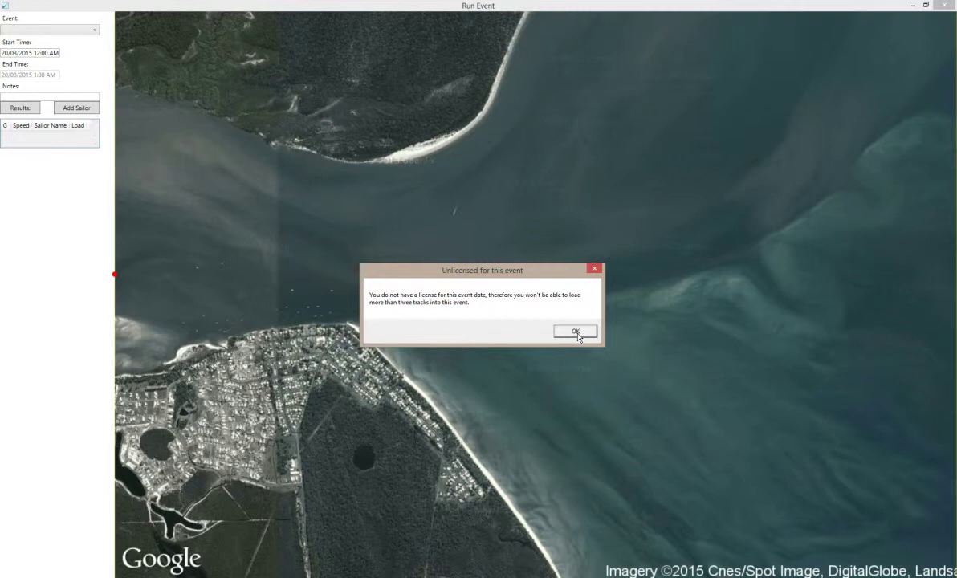
- Dismiss the licence warning and change the event start time to 3:30 PM
left_click(575, 332)
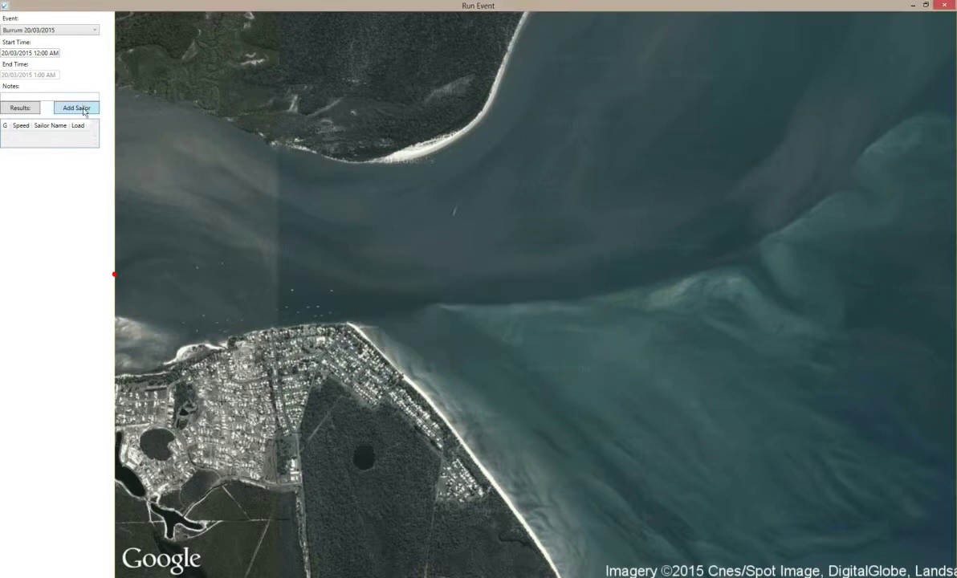
scroll(34, 53, "up", 1)
left_click_drag(34, 53, 62, 65)
type("3")
type(":30 PM")
type("2")
- In Quick Add Sailor, enter a new sailor's full name with club code WW
left_click(79, 109)
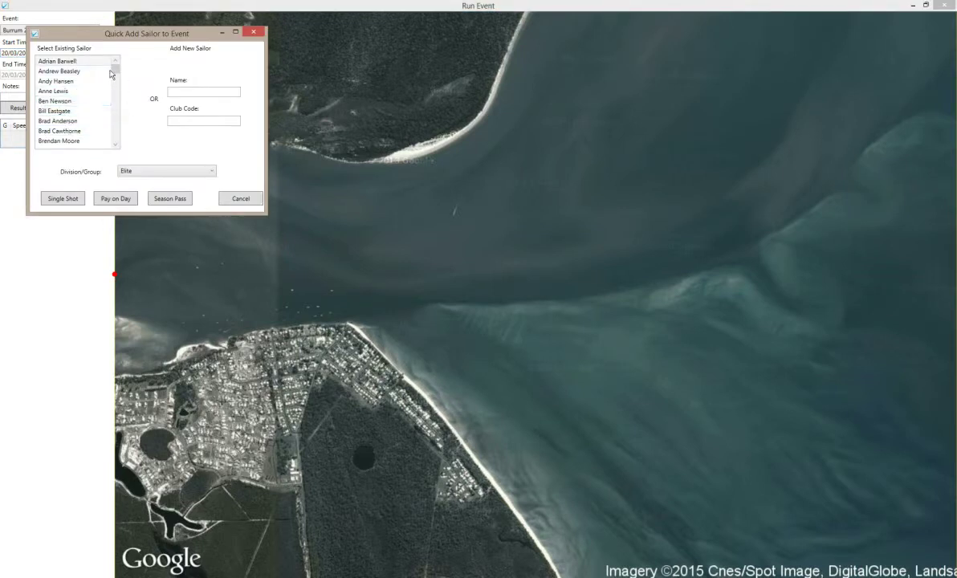
mouse_move(116, 69)
left_mouse_down()
mouse_move(116, 147)
mouse_move(108, 53)
left_mouse_up()
left_click(53, 91)
left_click(193, 90)
left_click(183, 122)
type("WW")
- Keep the Elite division and add the sailor with Single Shot
left_click(212, 172)
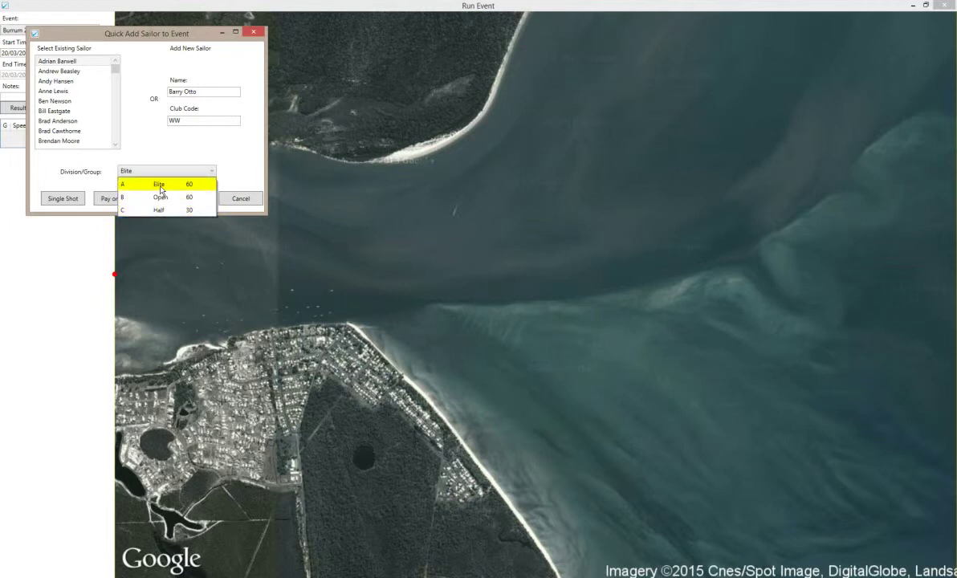
left_click(160, 189)
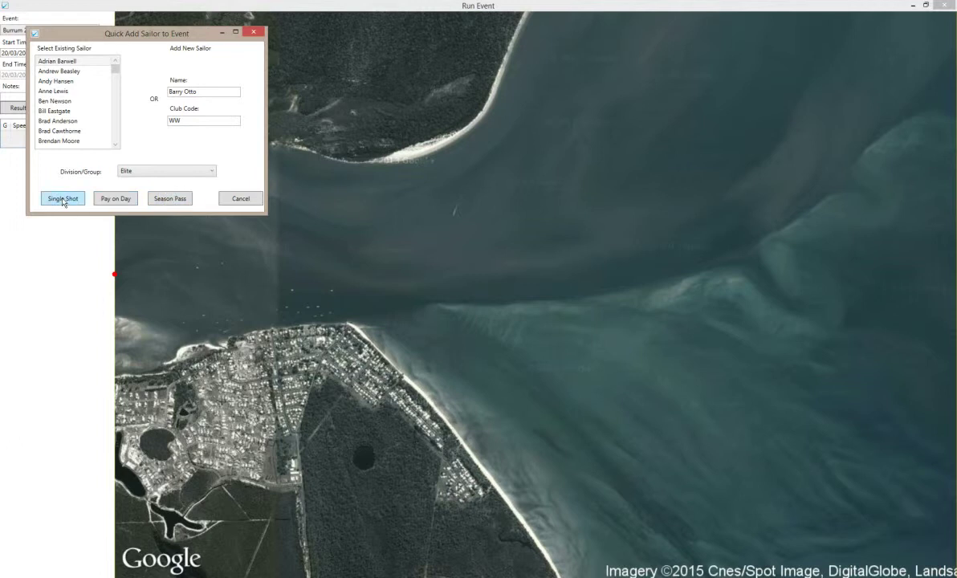
left_click(63, 199)
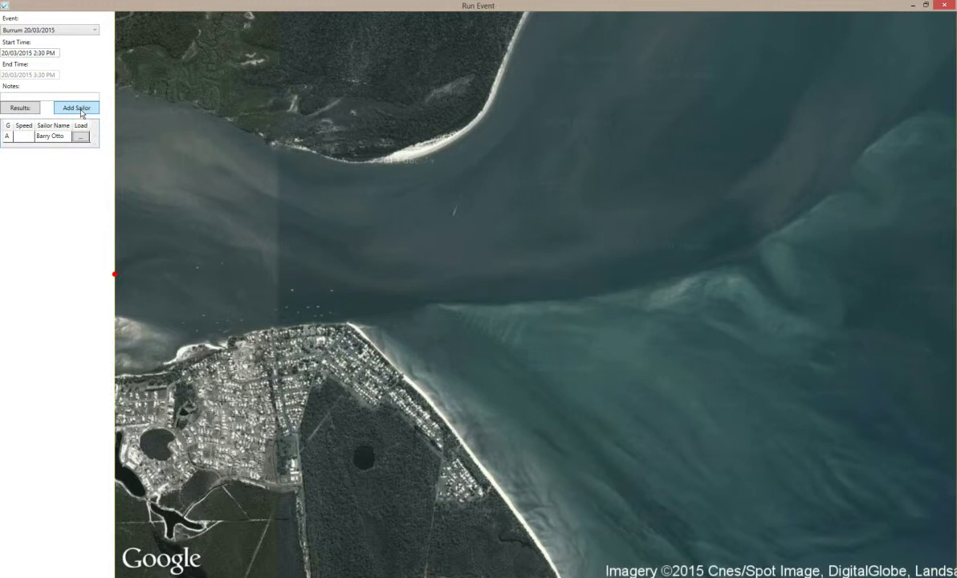
- Add a second new sailor, entering their name and club code FF
left_click(81, 113)
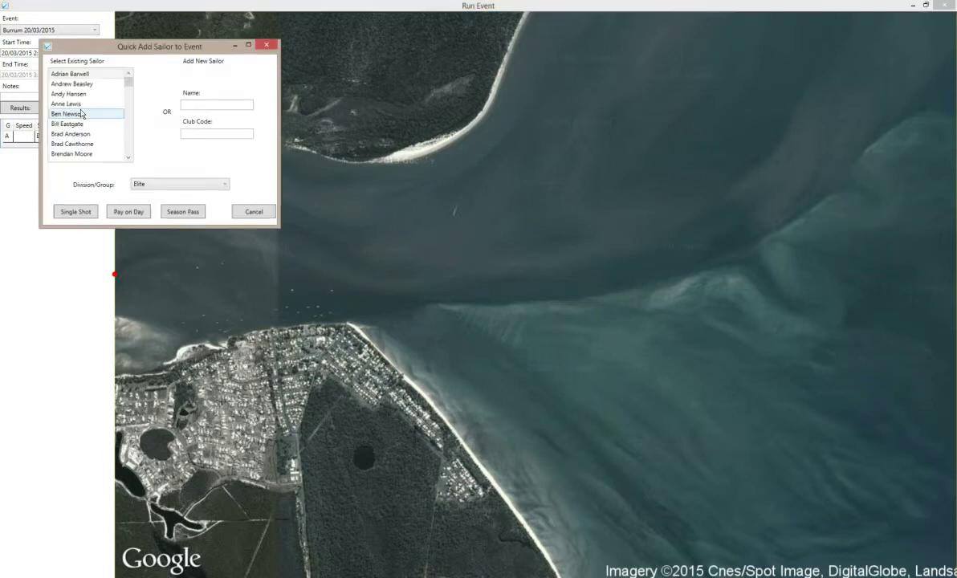
left_click(190, 103)
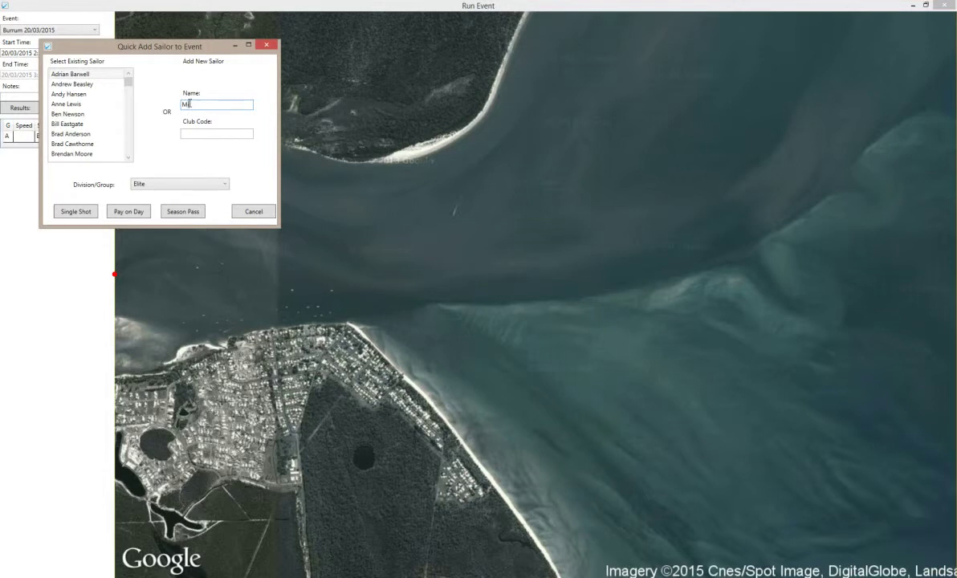
left_click(196, 131)
type("FF")
left_click(81, 214)
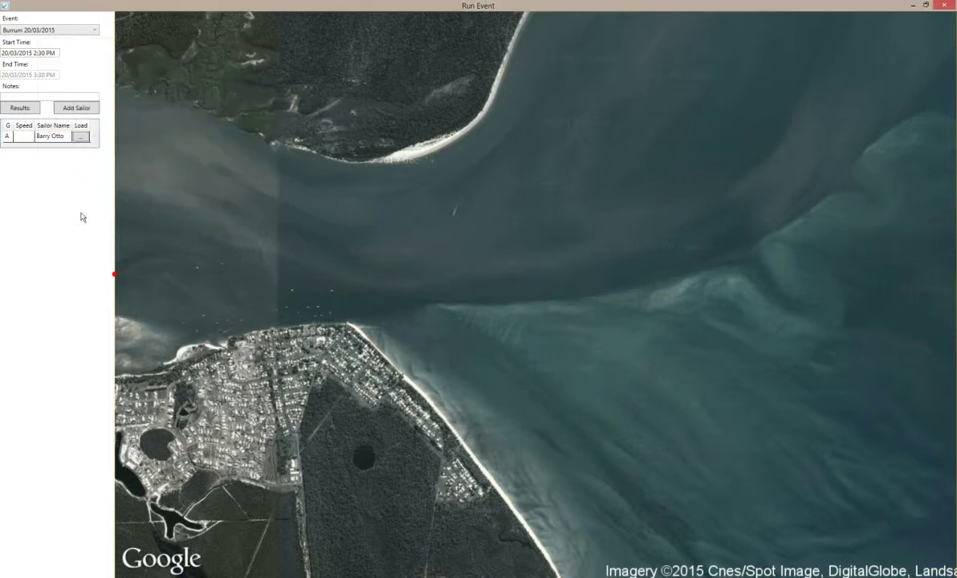
- Add a third new sailor, entering their name and club code FF
left_click(78, 109)
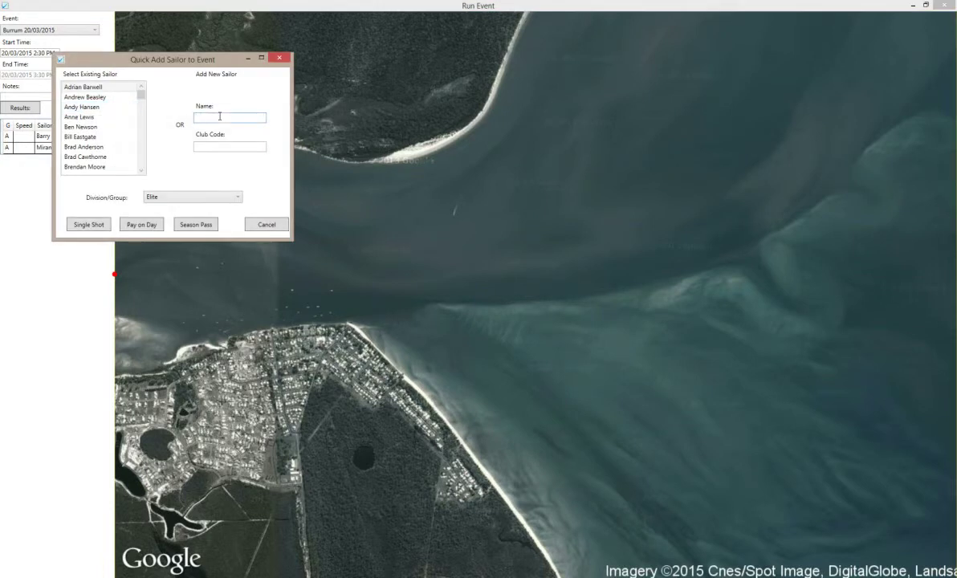
left_click(214, 147)
type("FF")
left_click(84, 224)
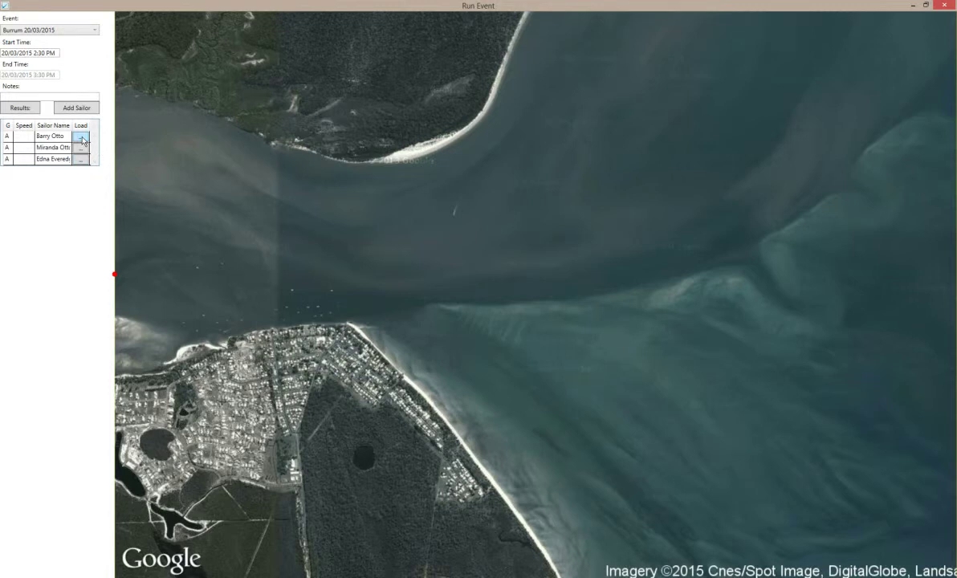
- Load bh1.SBN as the first sailor's track, showing speed 12.773
left_click(81, 139)
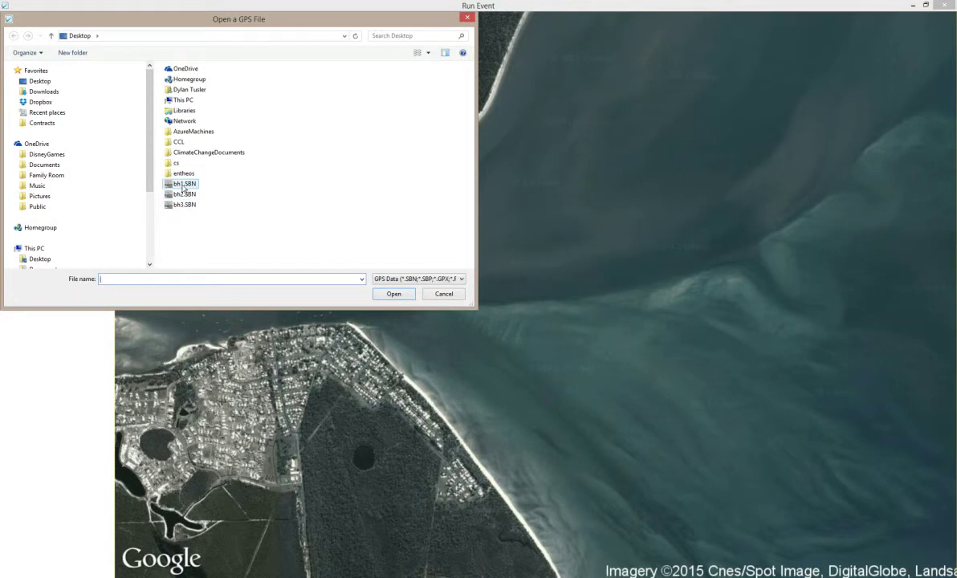
double_click(184, 183)
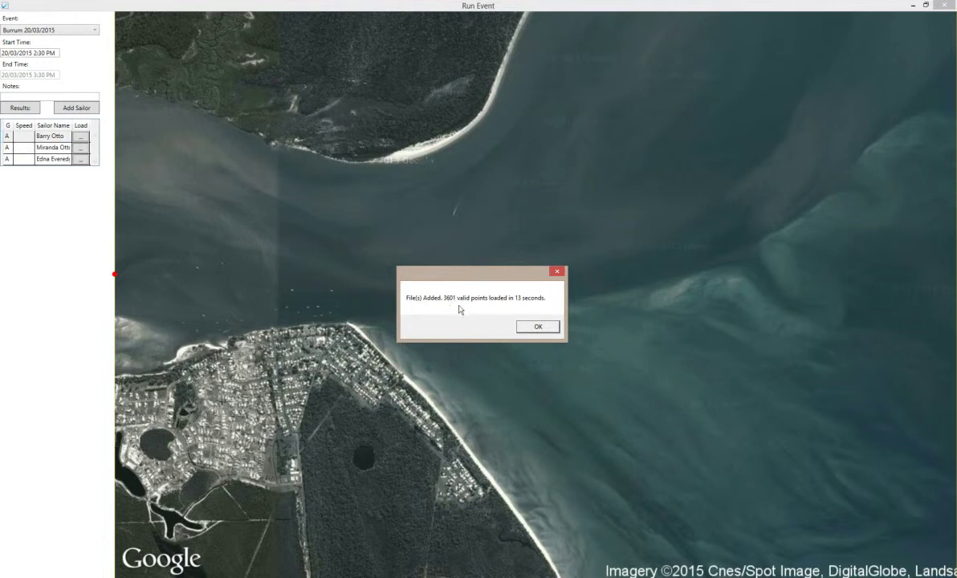
left_click(537, 327)
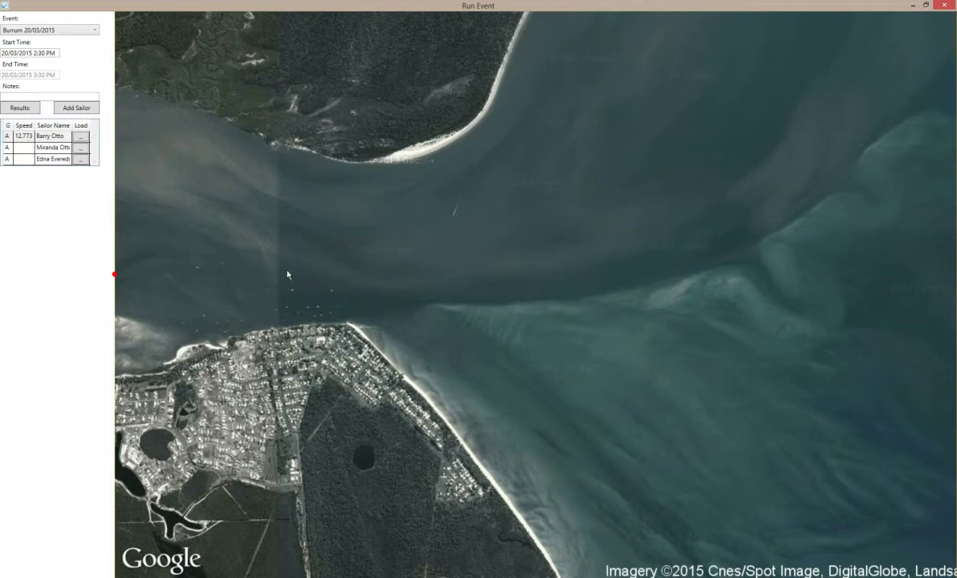
- Load bh2.SBN as the second sailor's GPS track, giving a speed of 11.195
left_click(81, 150)
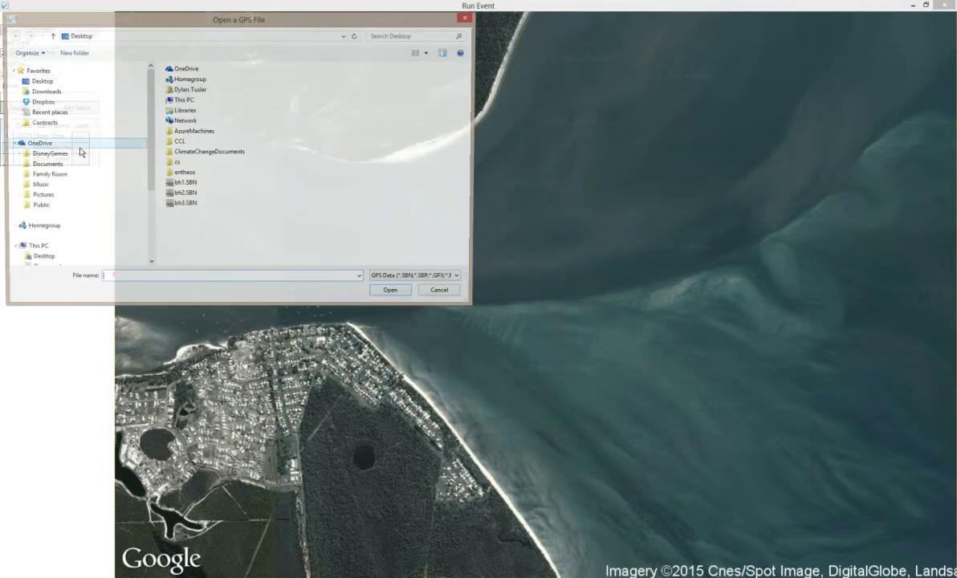
left_click(180, 194)
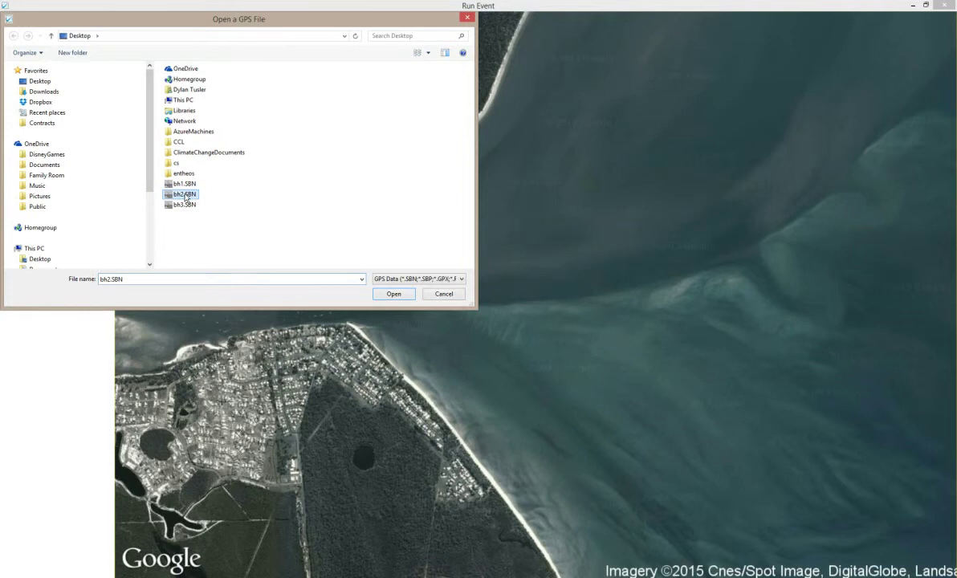
left_click(393, 295)
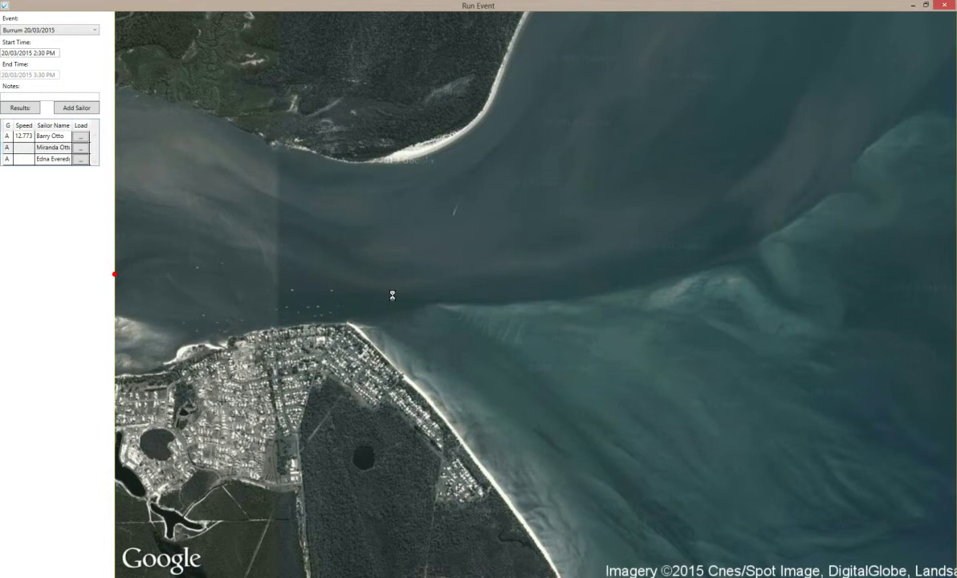
left_click(535, 327)
- Load bh3.SBN as the third sailor's GPS track, giving 3601 points and speed 7.709
left_click(81, 159)
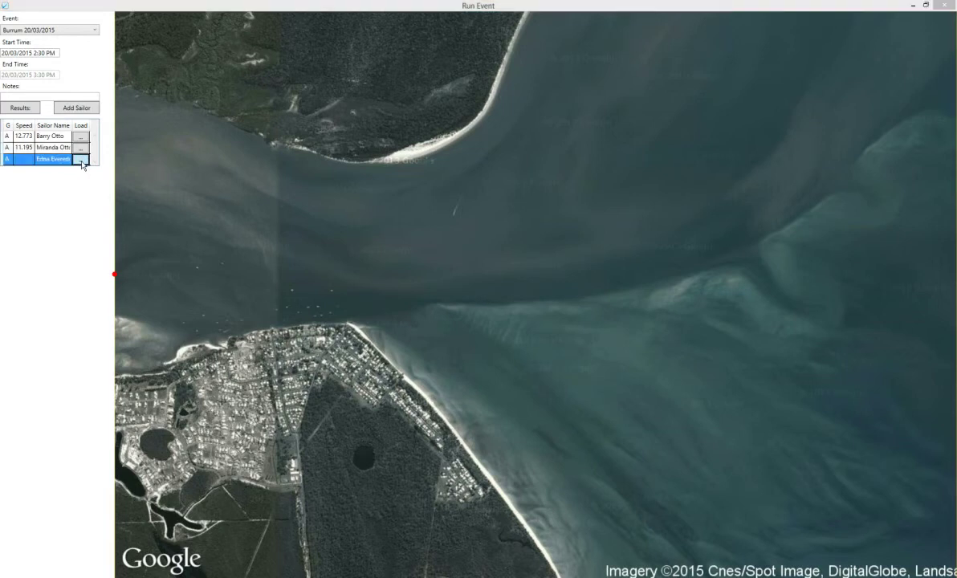
left_click(184, 206)
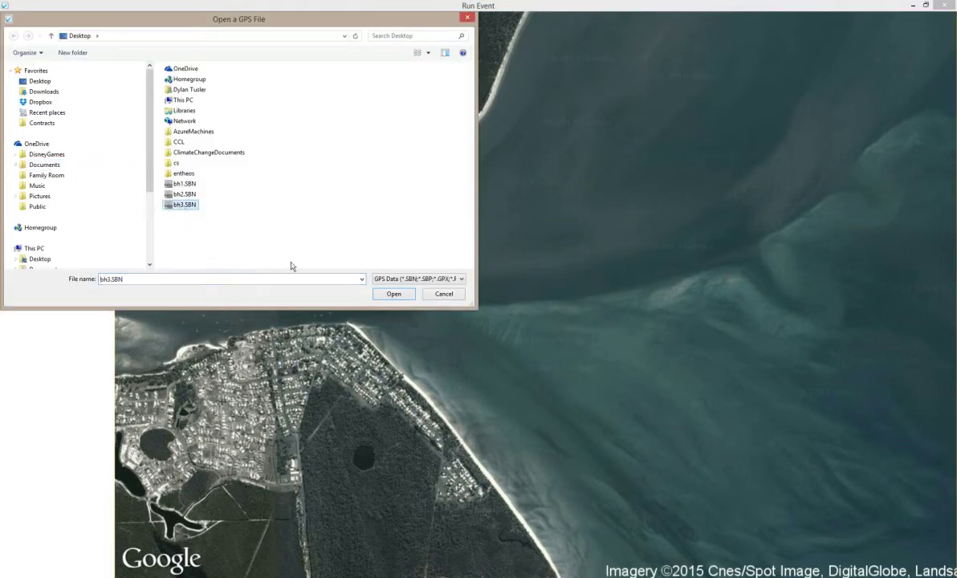
left_click(399, 296)
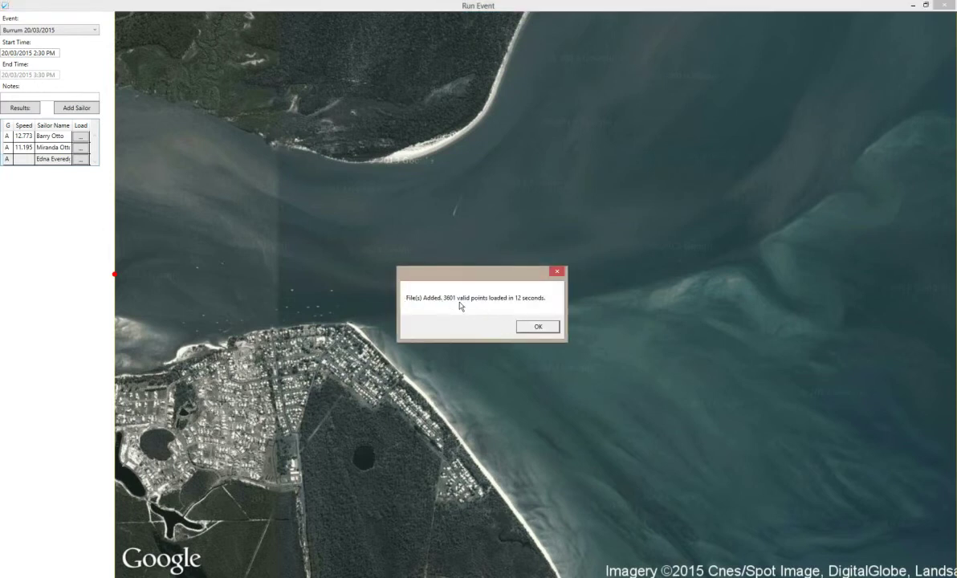
left_click(531, 326)
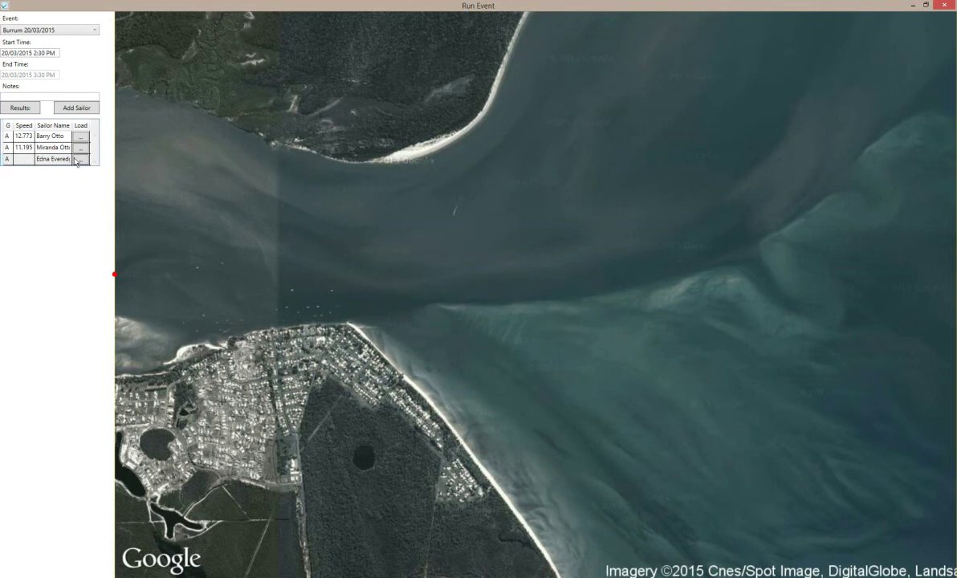
- Display the second, first, second again, then third sailor's tracks on the satellite map
left_click(28, 149)
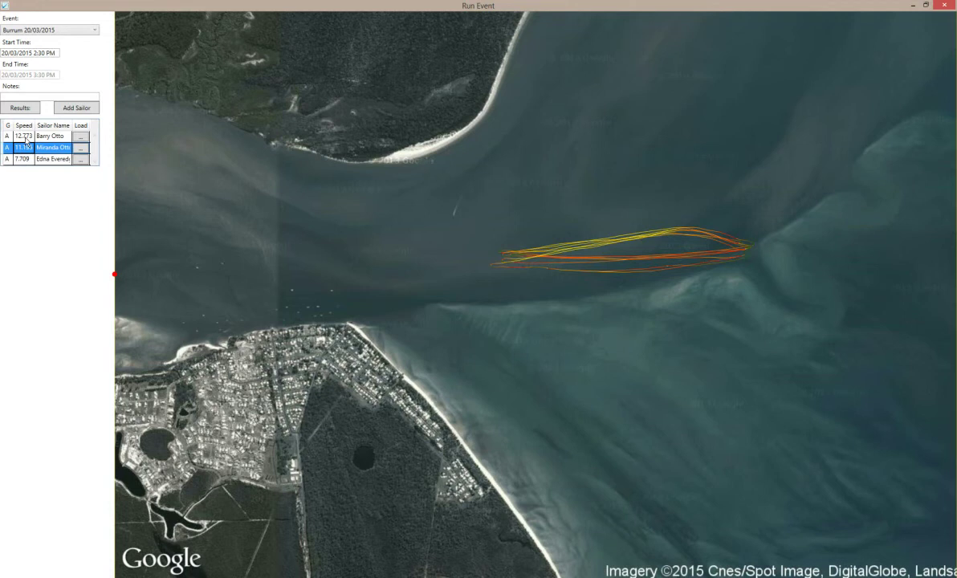
left_click(26, 138)
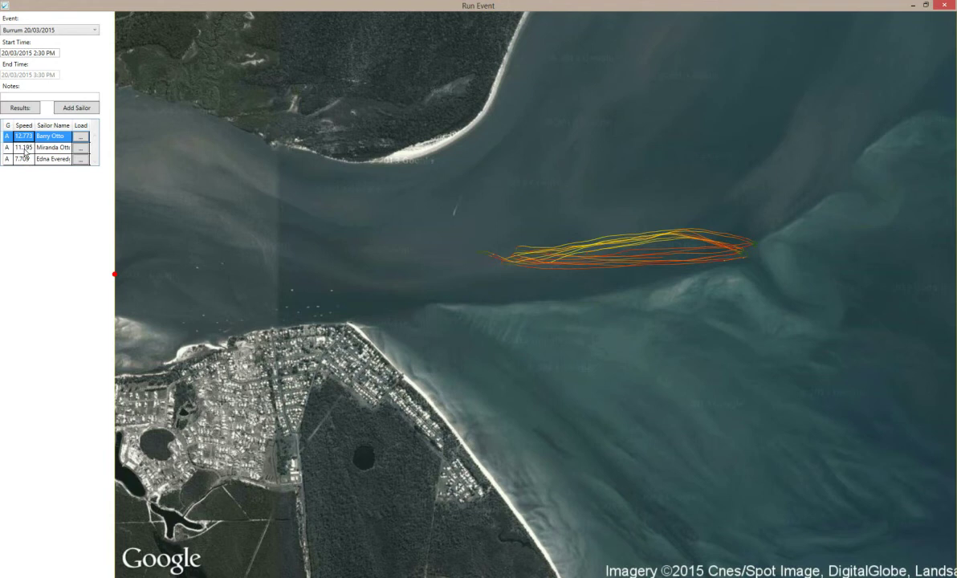
left_click(25, 149)
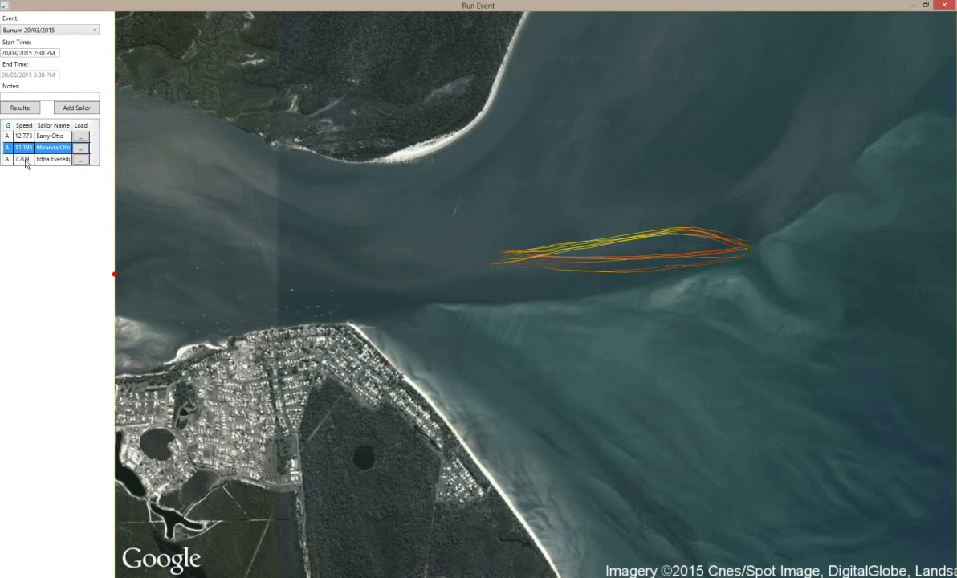
left_click(25, 159)
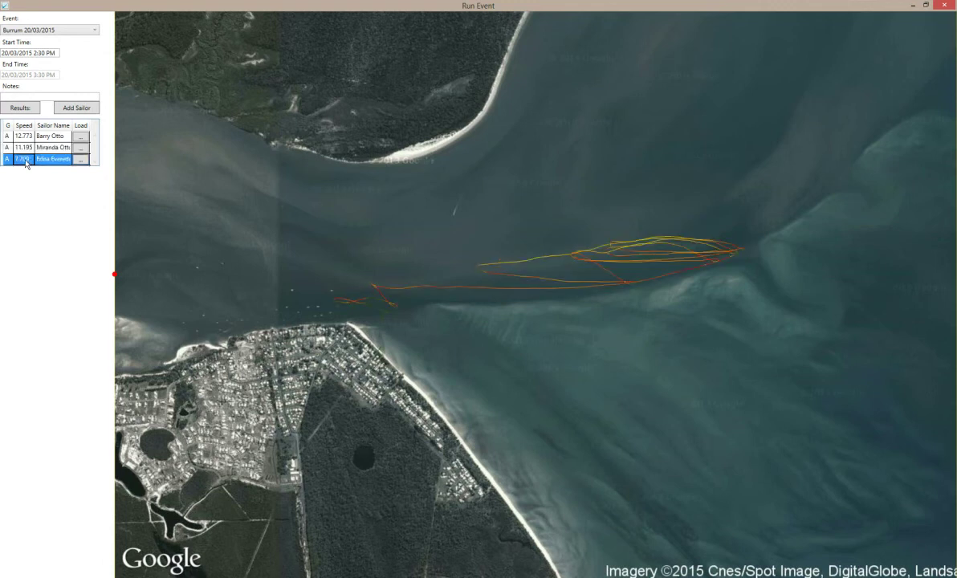